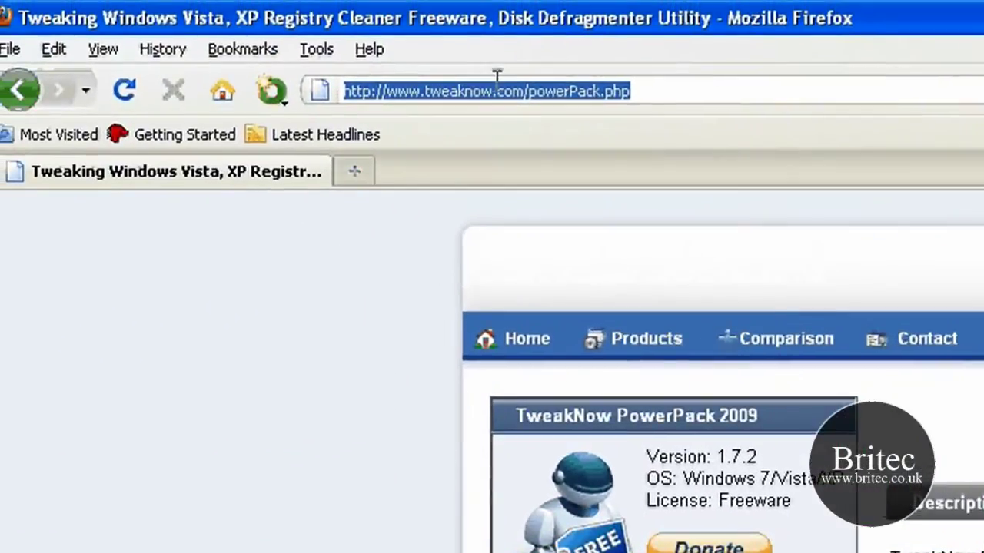
left_click(646, 90)
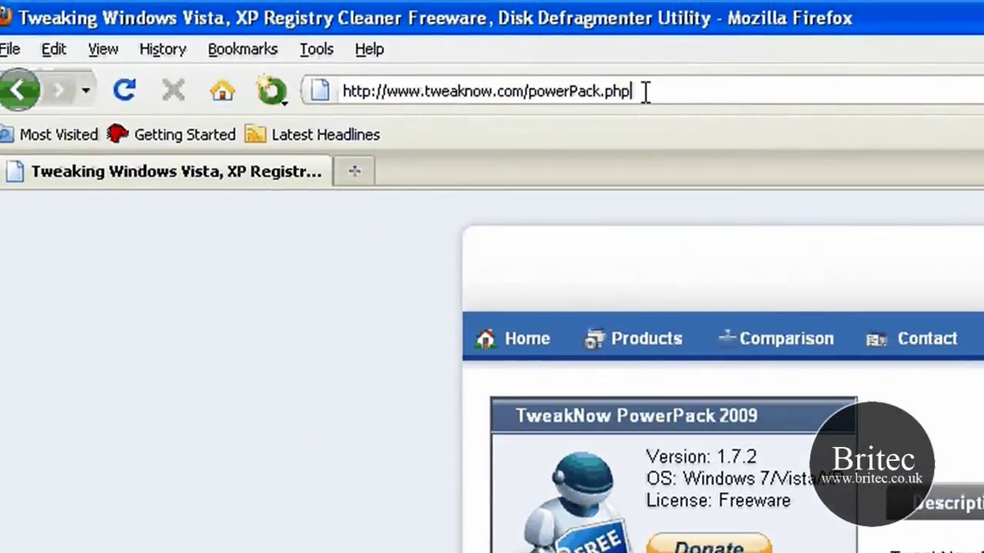
left_click_drag(645, 91, 285, 75)
left_click(673, 89)
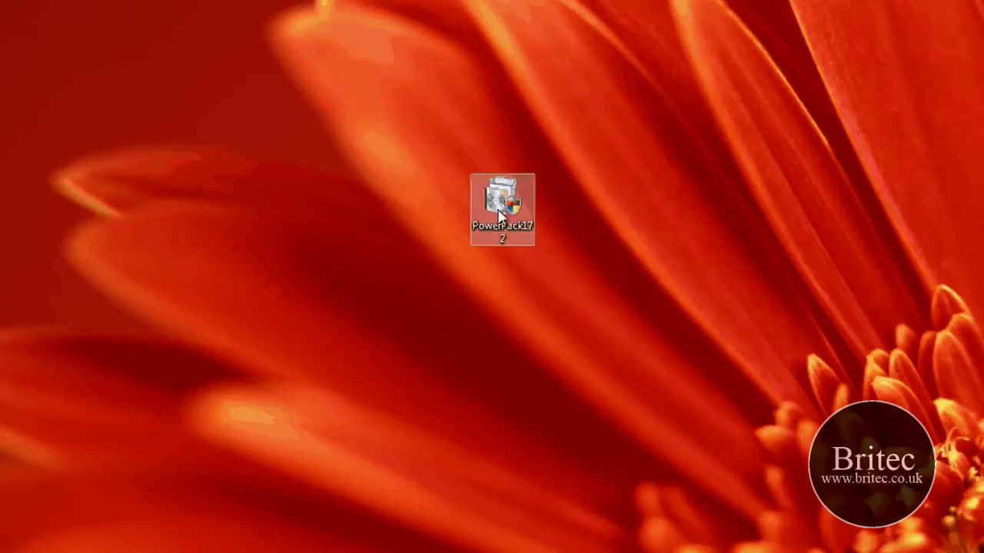
Install TweakNow PowerPack 2009 from PowerPack172 into C:\Program Files\TweakNow PowerPack 2009 with the default Start Menu folder, without launching it from setup
double_click(500, 217)
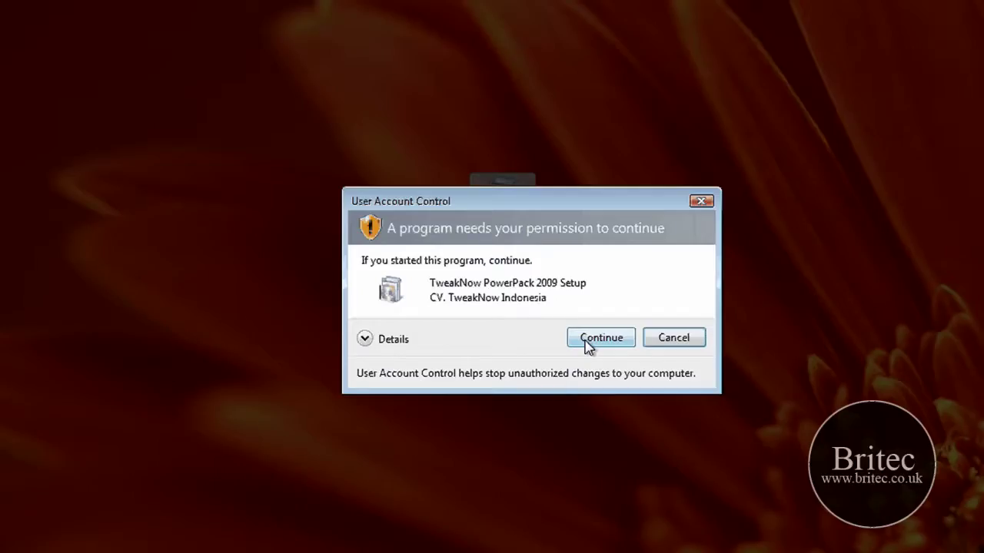
left_click(588, 345)
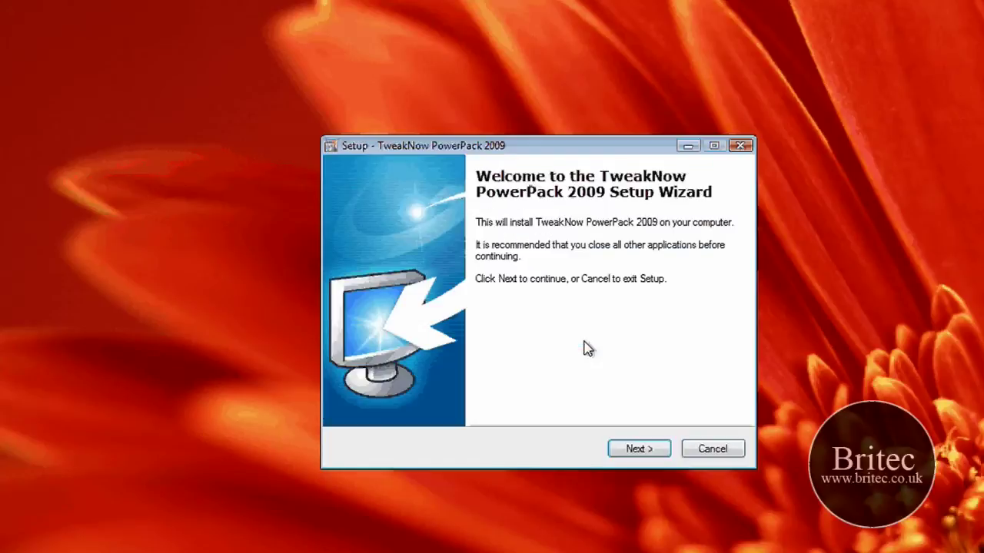
left_click(639, 449)
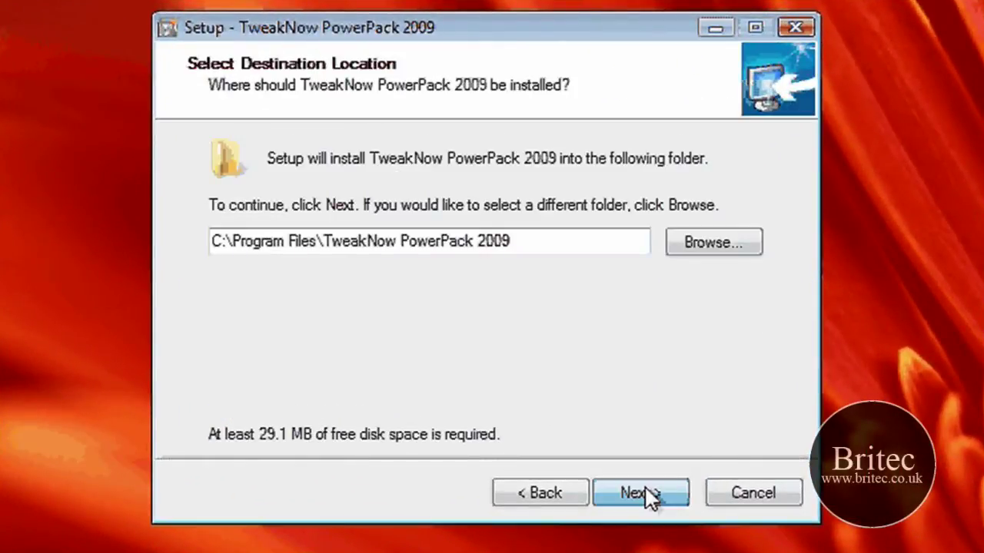
left_click(648, 495)
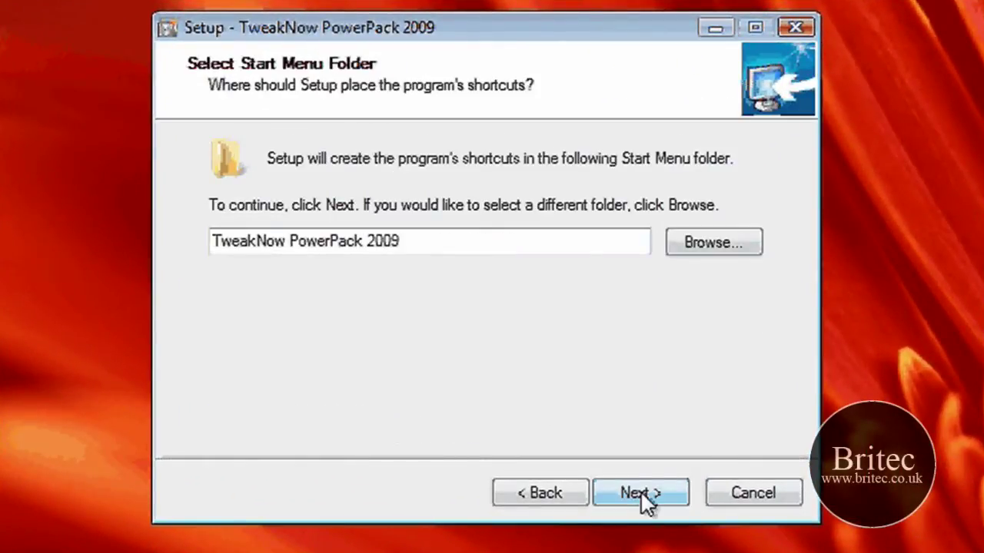
left_click(642, 493)
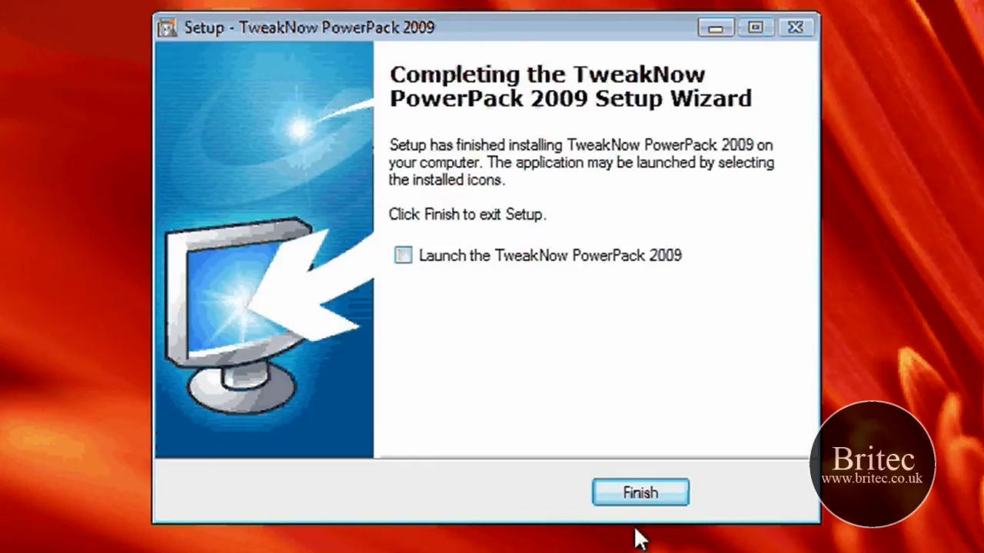
left_click(632, 502)
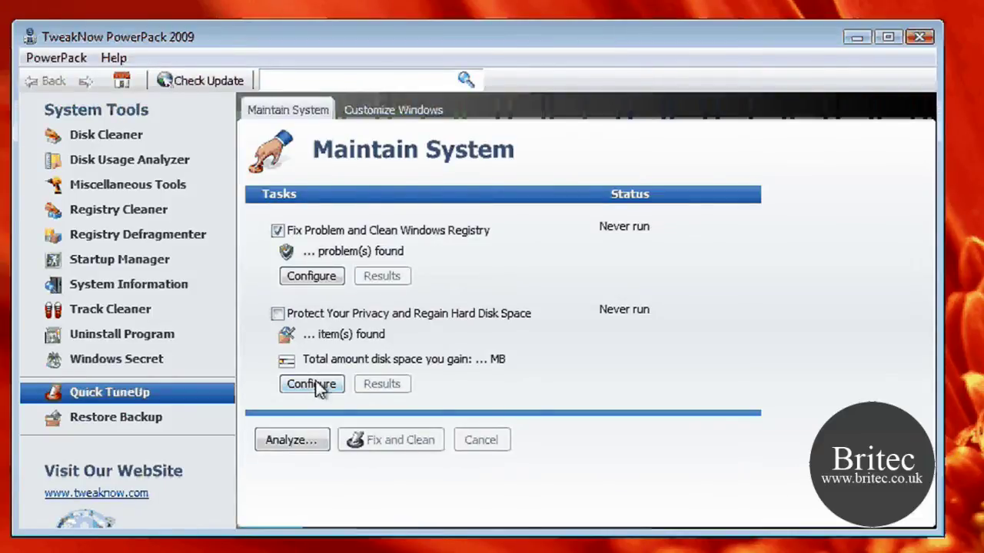
Look over the Disk Cleaner, Disk Usage Analyzer and Miscellaneous Tools pages
left_click(113, 140)
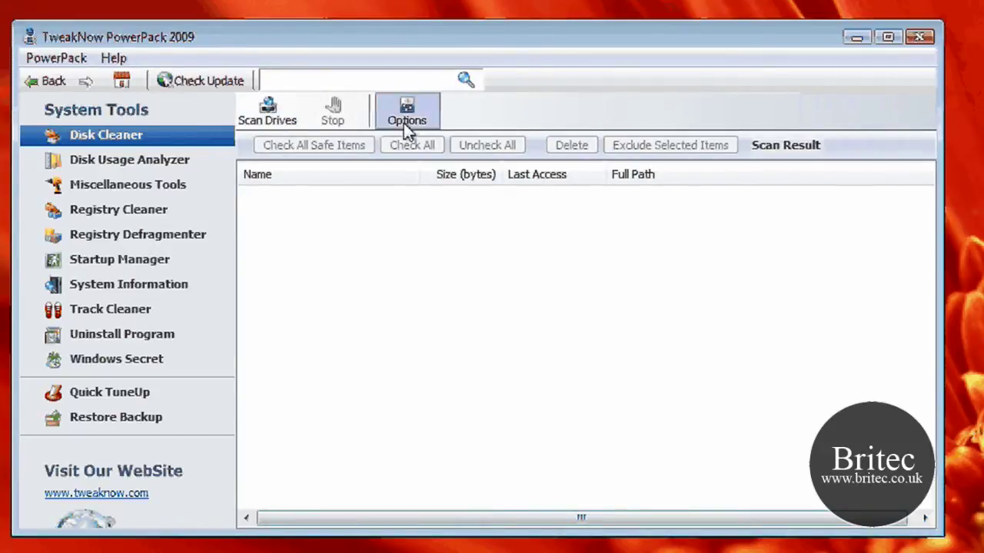
left_click(155, 163)
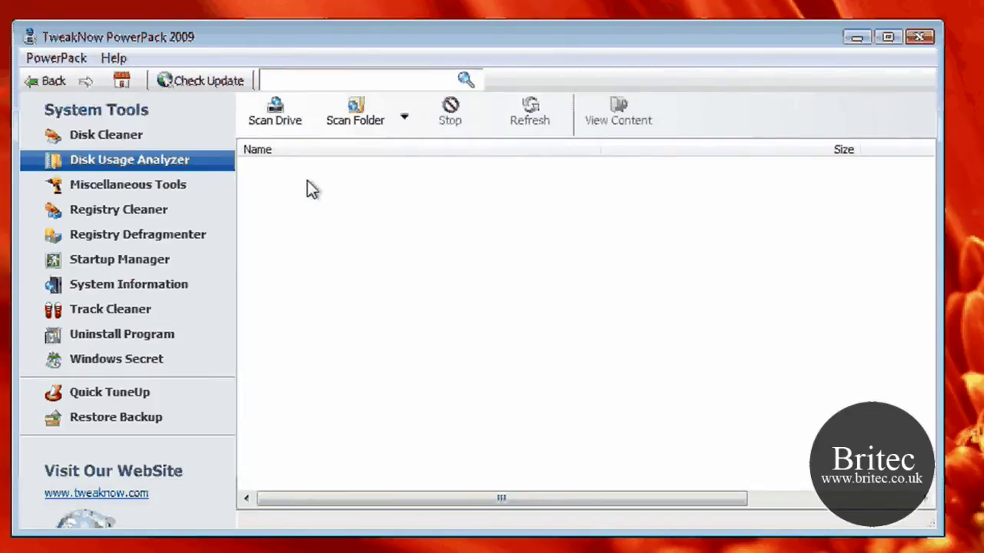
left_click(127, 191)
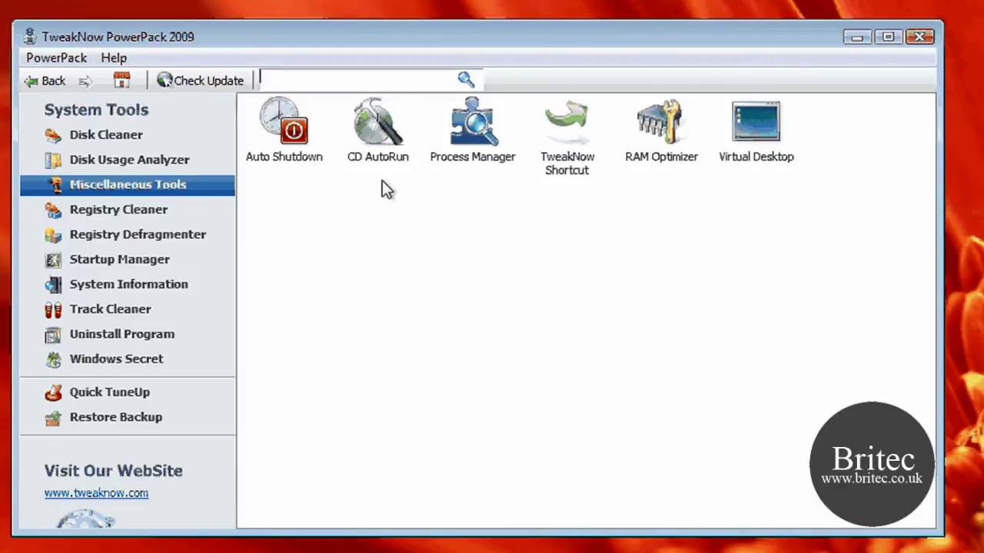
View the running processes in Process Manager and close its window
left_click(456, 163)
double_click(456, 164)
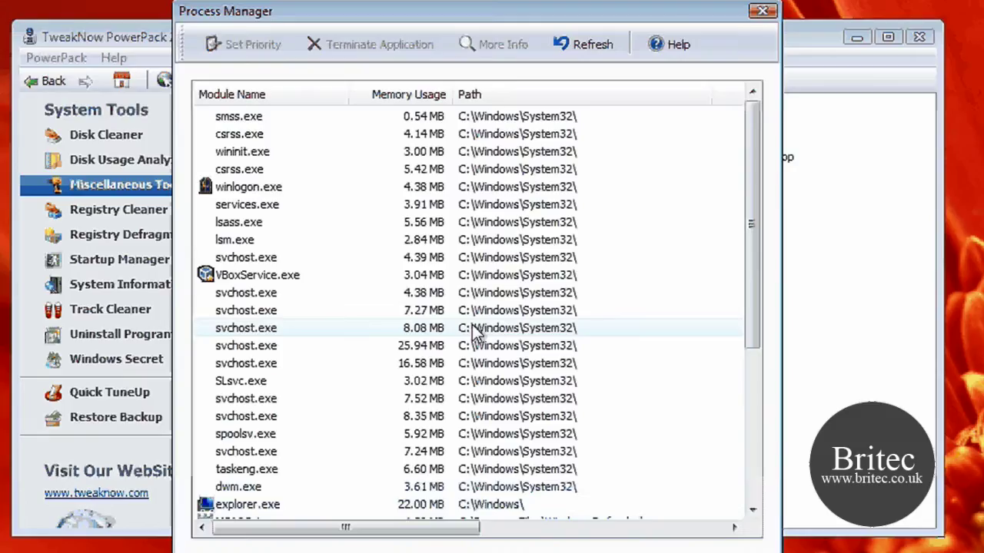
left_click(762, 13)
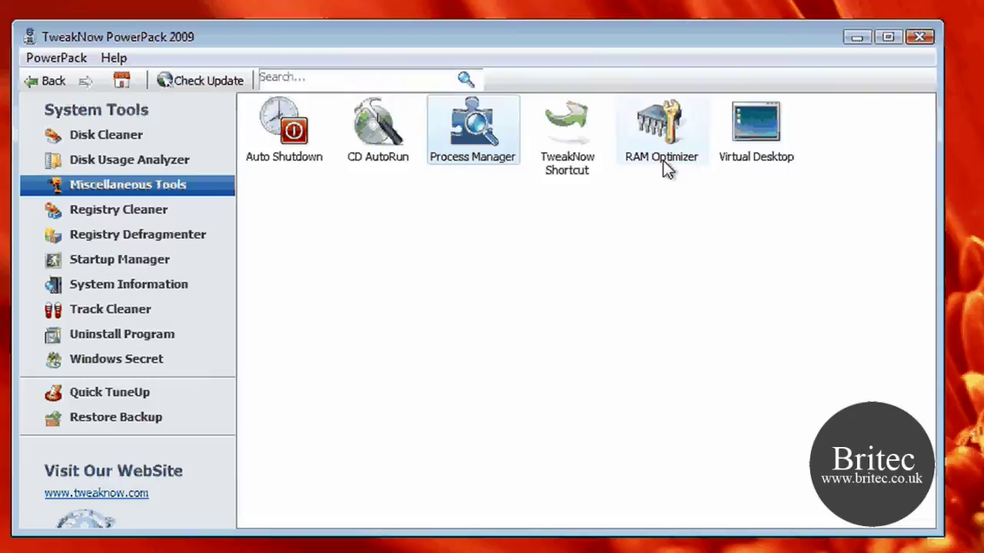
Look over the Registry Cleaner, Registry Defragmenter and Startup Manager pages
left_click(154, 209)
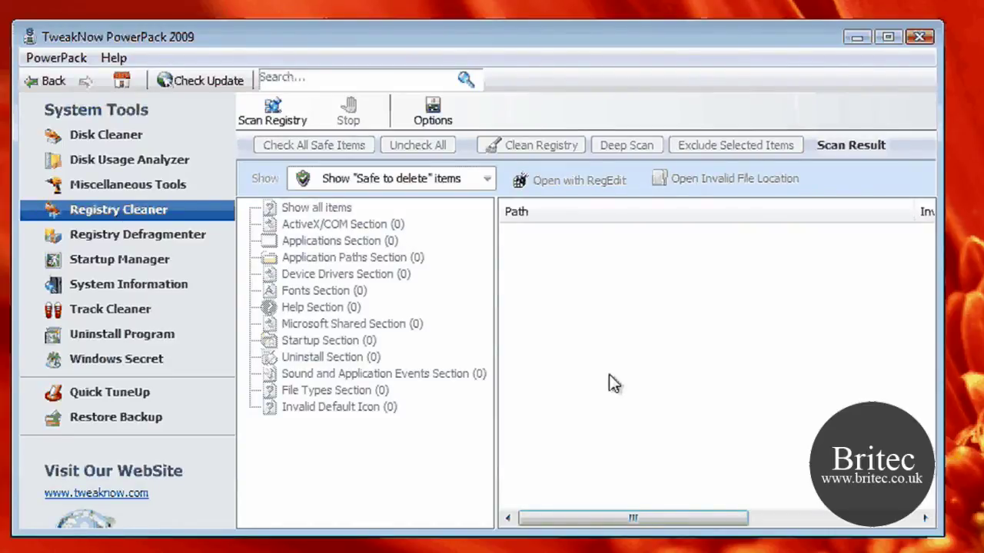
left_click(101, 238)
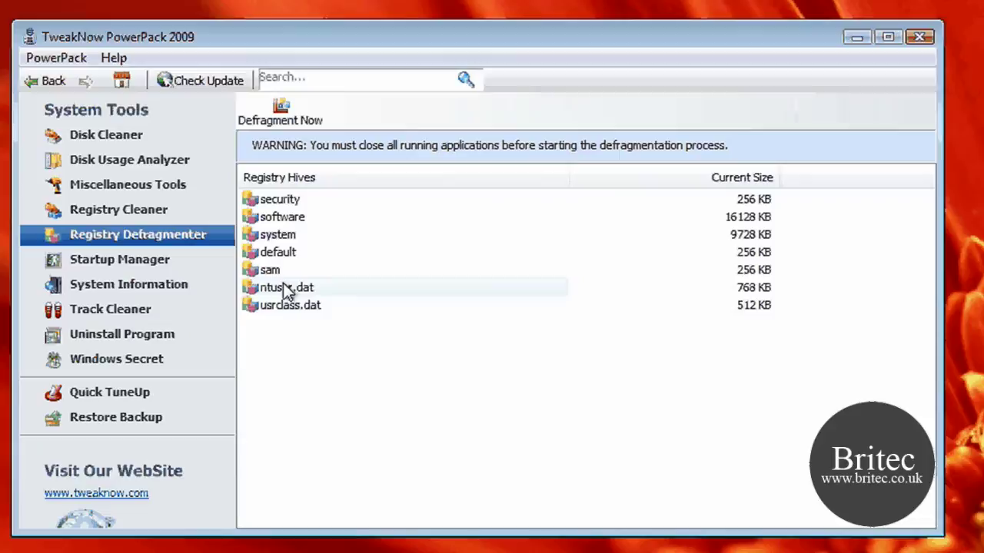
left_click(112, 265)
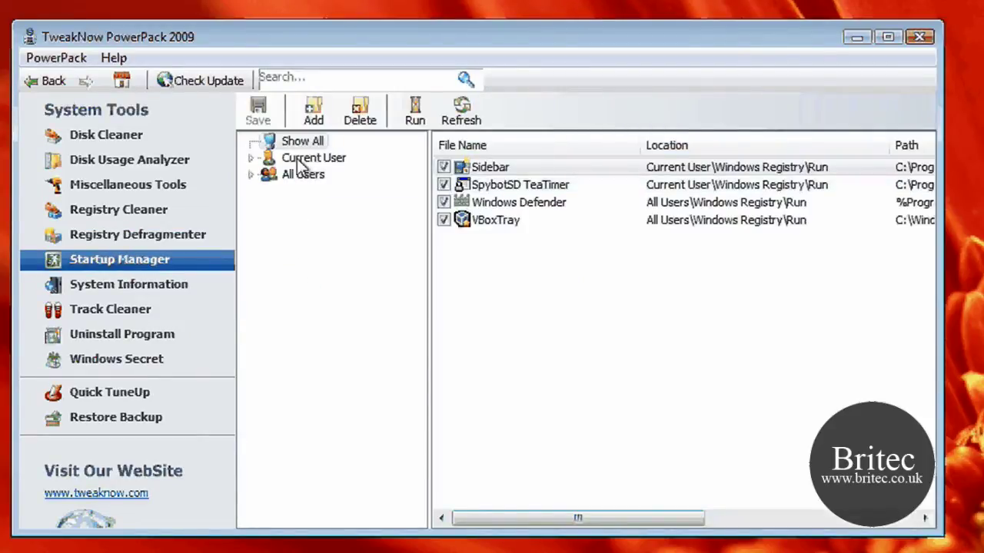
Examine System Information for the system summary, hard disk, memory, network and processor
left_click(115, 285)
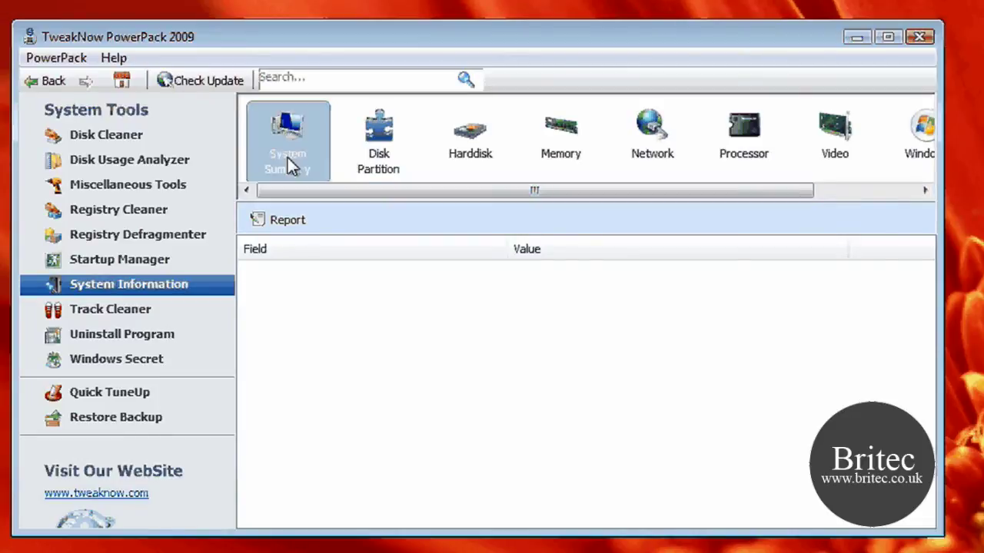
left_click(295, 150)
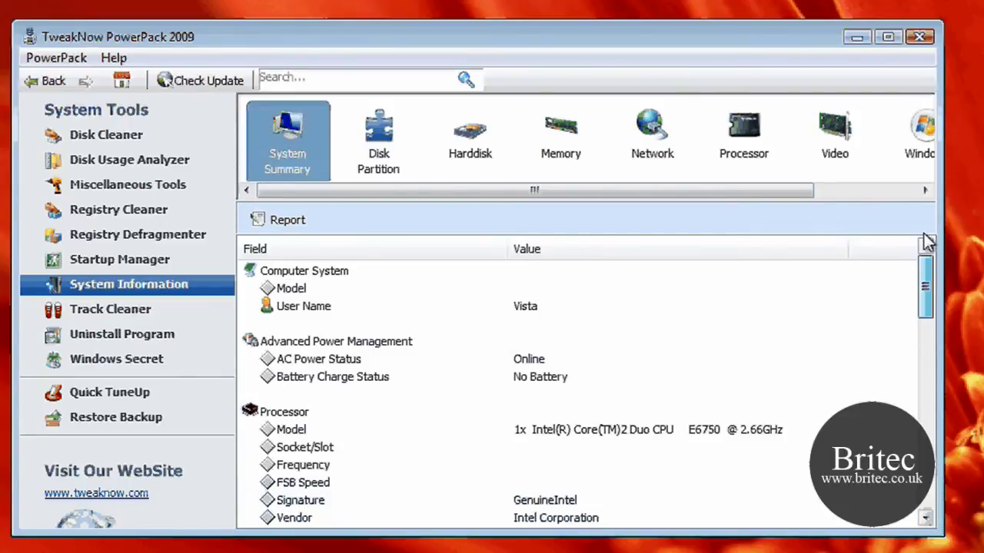
left_click(464, 153)
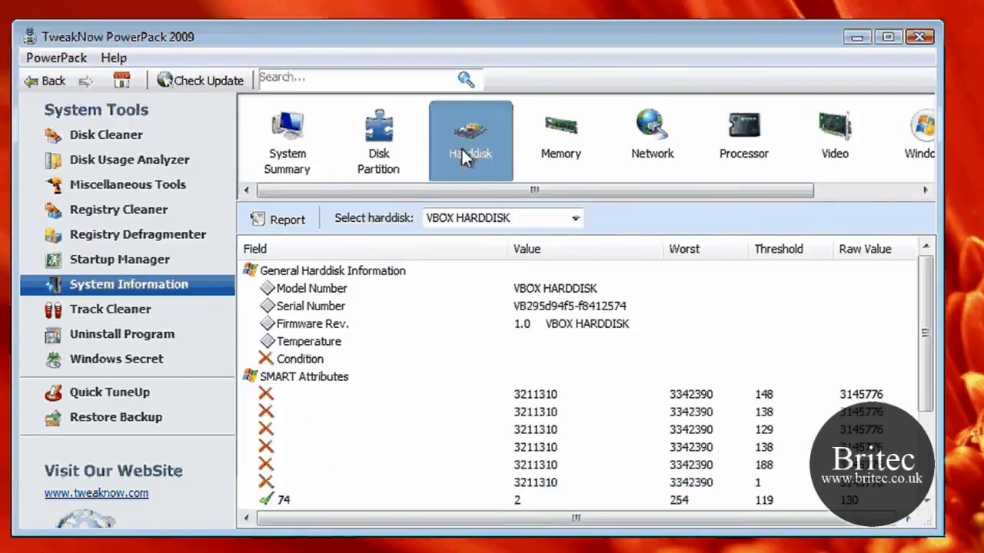
left_click(566, 146)
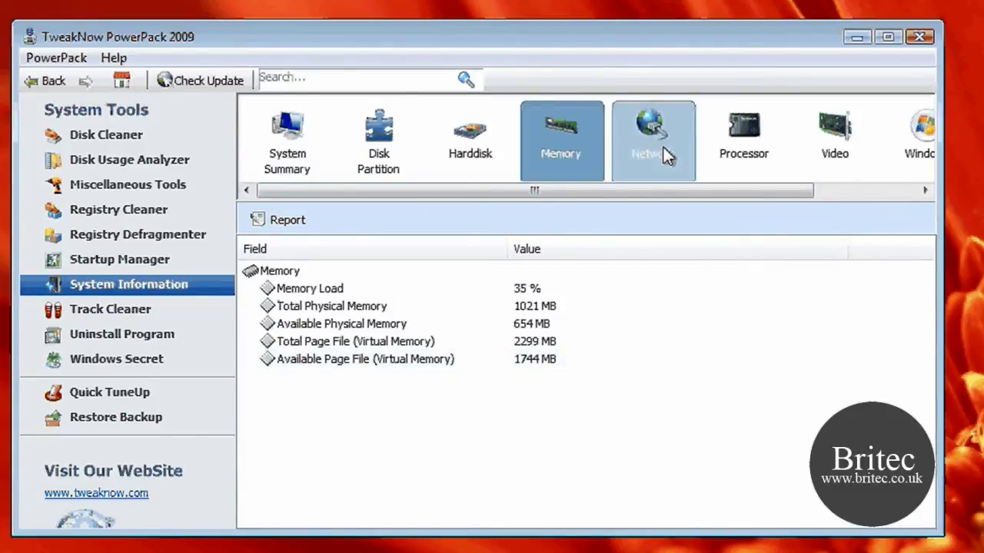
left_click(662, 145)
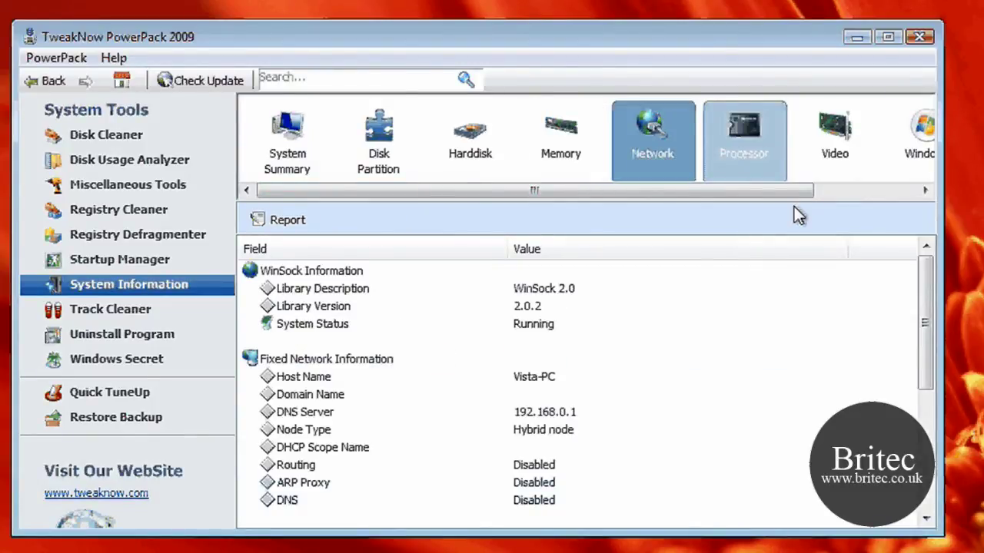
left_click(744, 142)
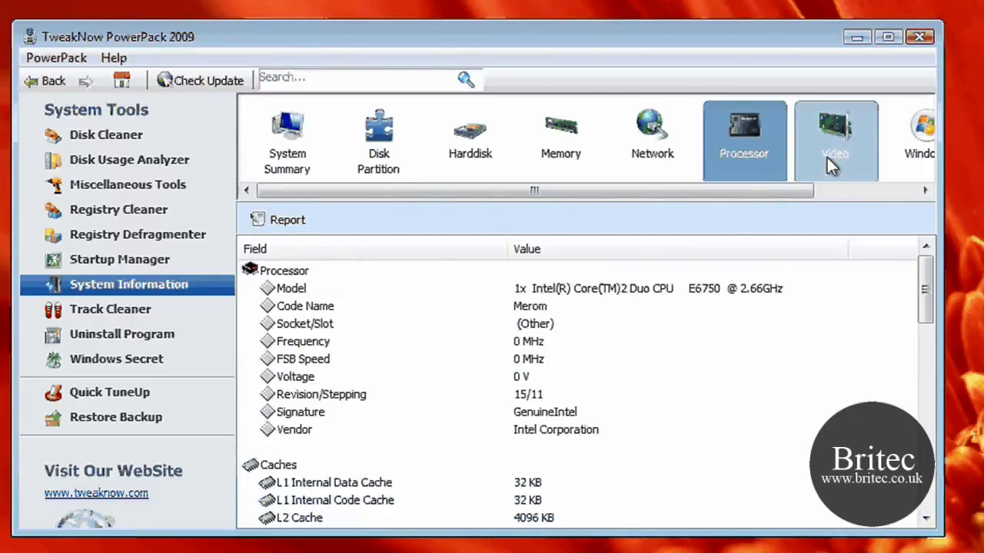
left_click(925, 191)
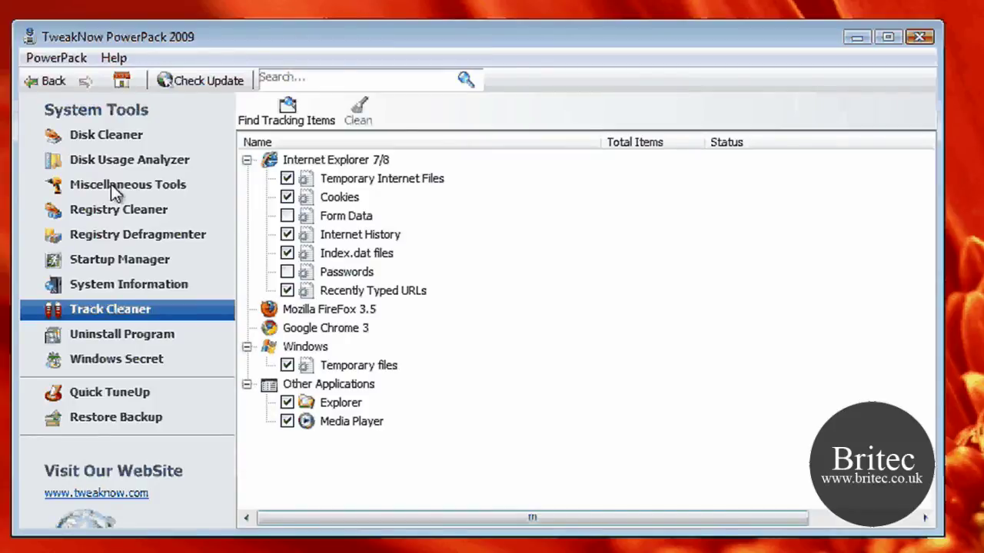
Look over the Uninstall Program list and the Windows Secret page
left_click(188, 333)
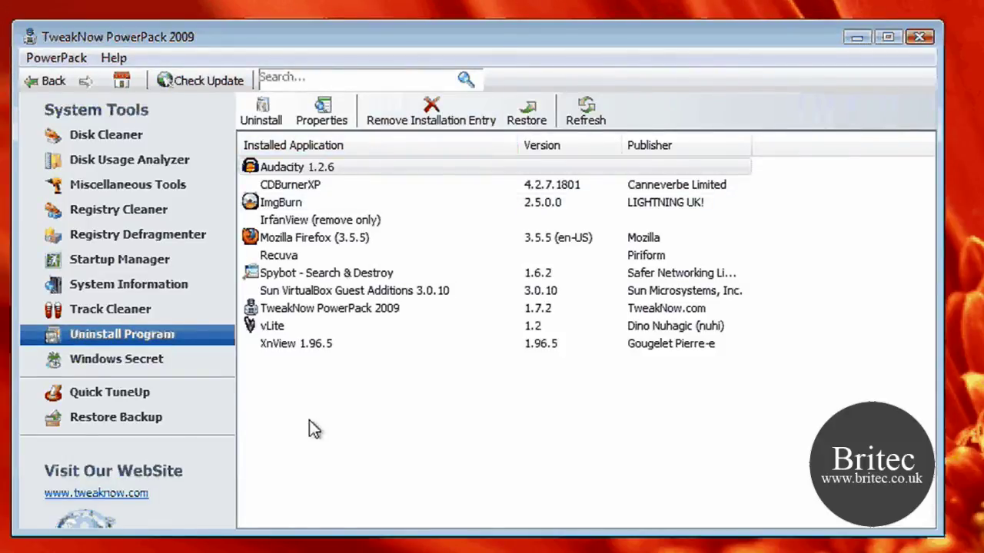
left_click(99, 364)
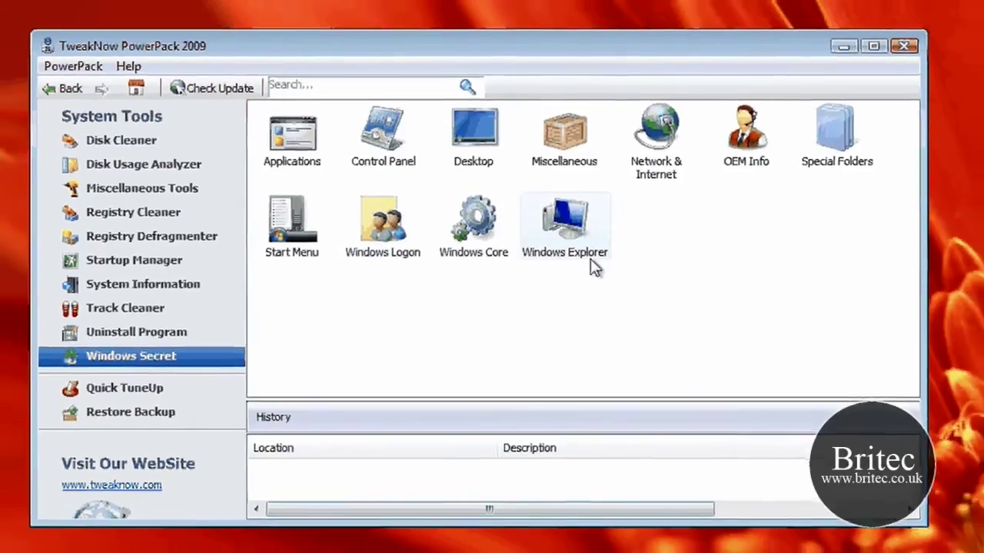
Review the Internet Explorer restriction and favorites settings in Applications and the Control Panel applet settings, closing each dialog without changes
left_click(593, 265)
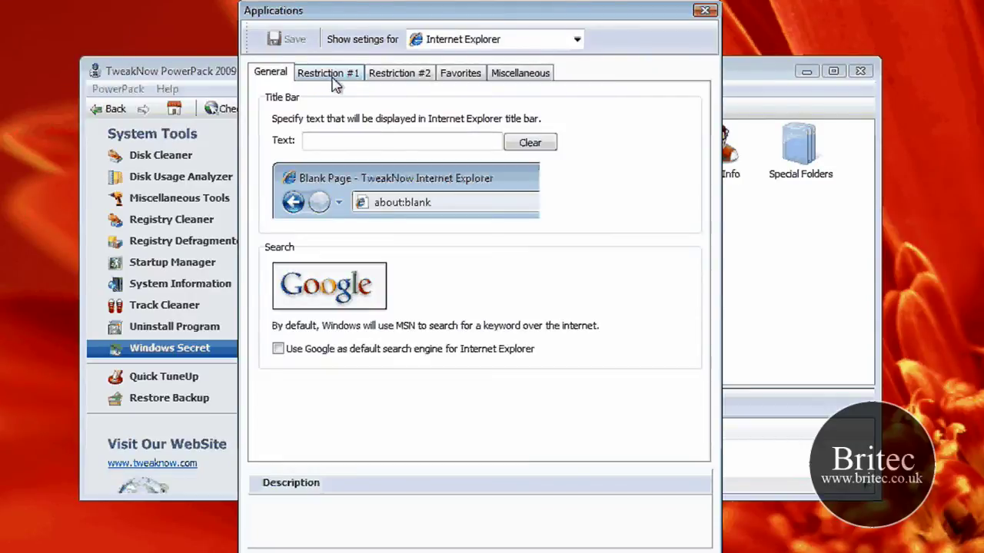
left_click(421, 76)
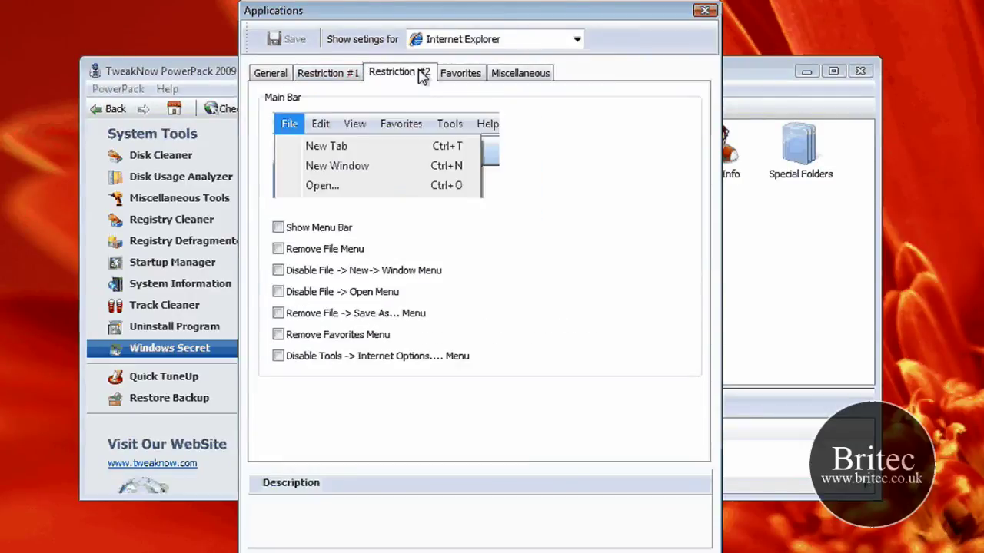
key("ctrl+Tab")
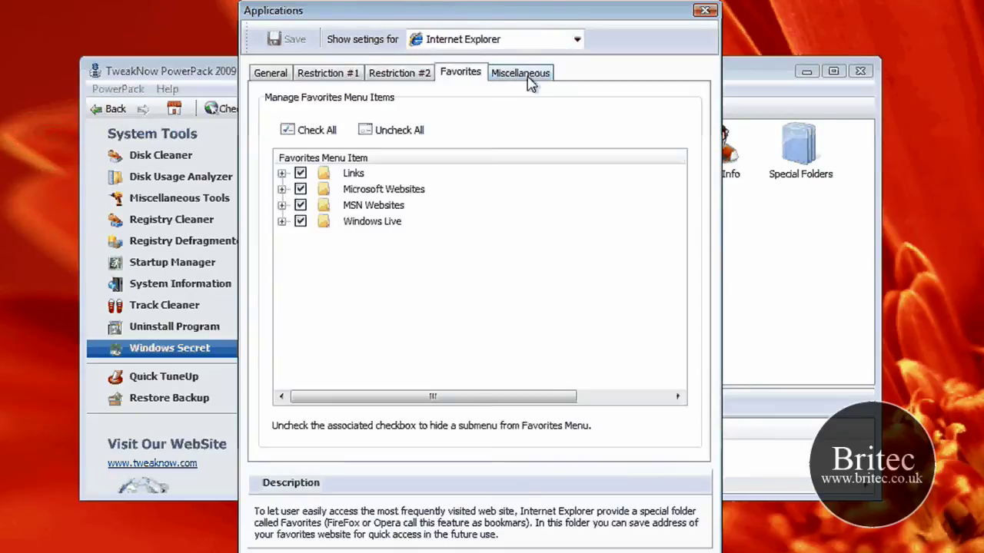
left_click(705, 10)
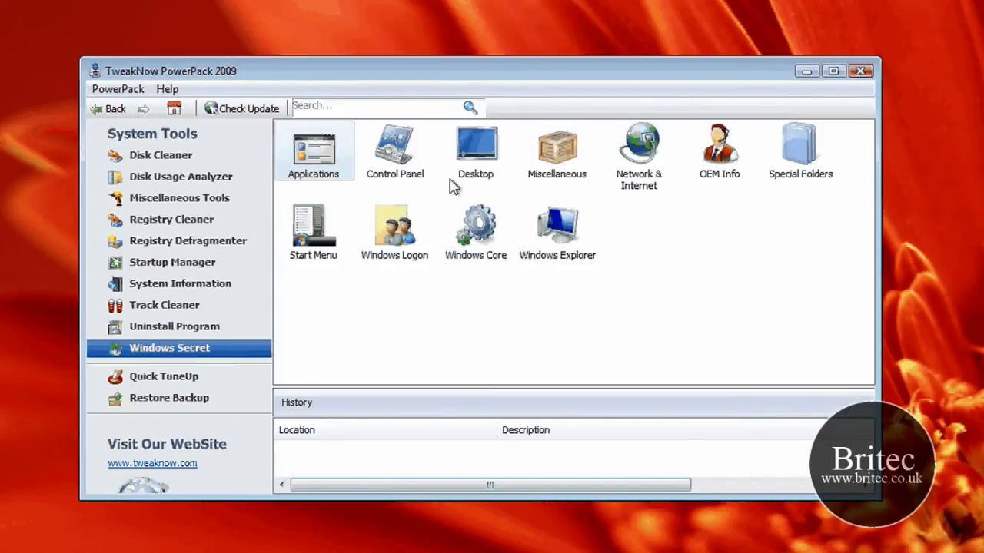
left_click(395, 150)
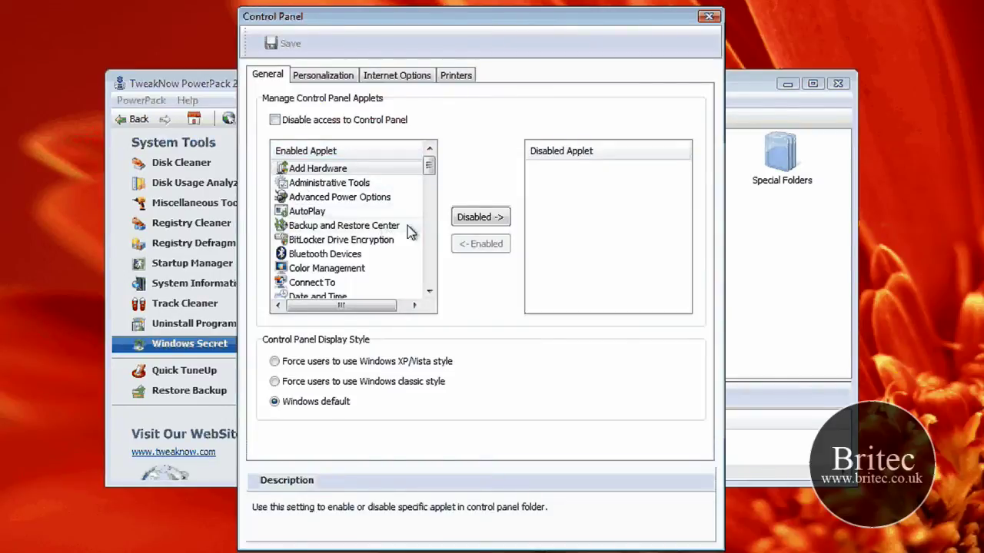
left_click(708, 16)
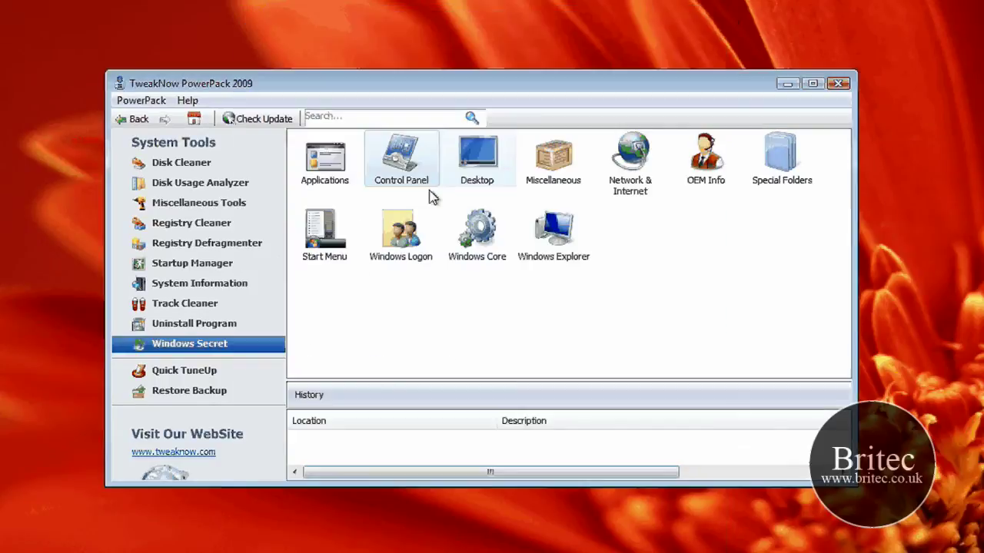
Look over the Quick TuneUp maintenance tasks and the Restore Backup page
left_click(186, 372)
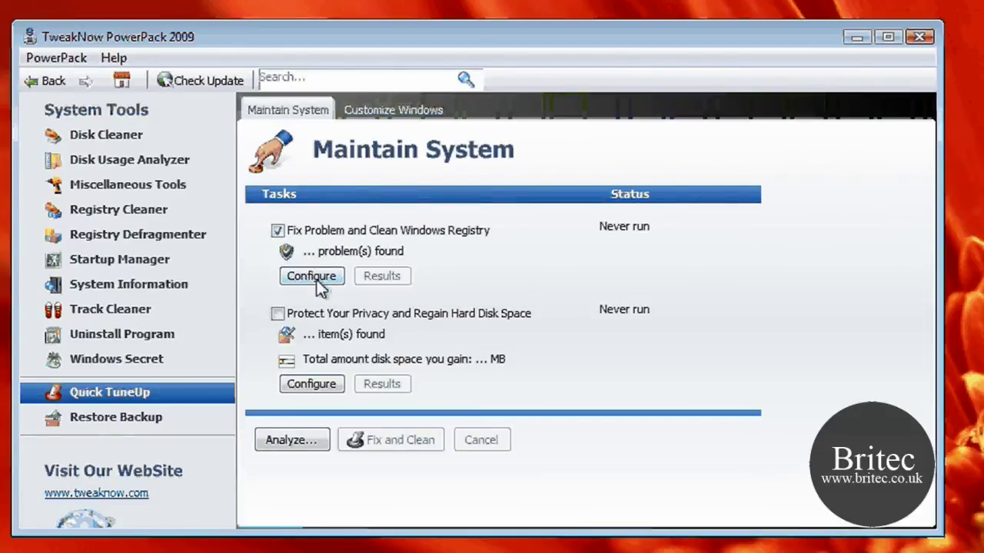
left_click(109, 427)
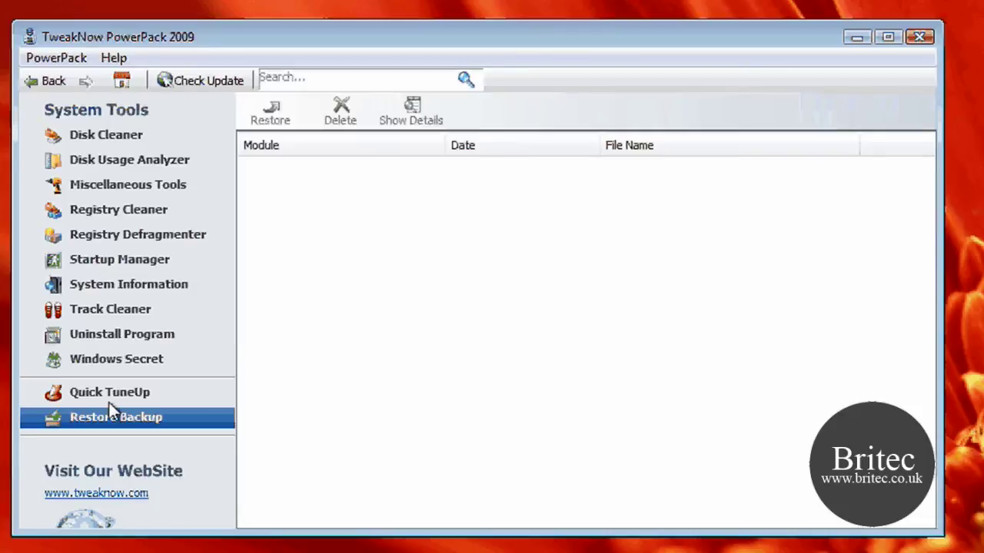
left_click(195, 84)
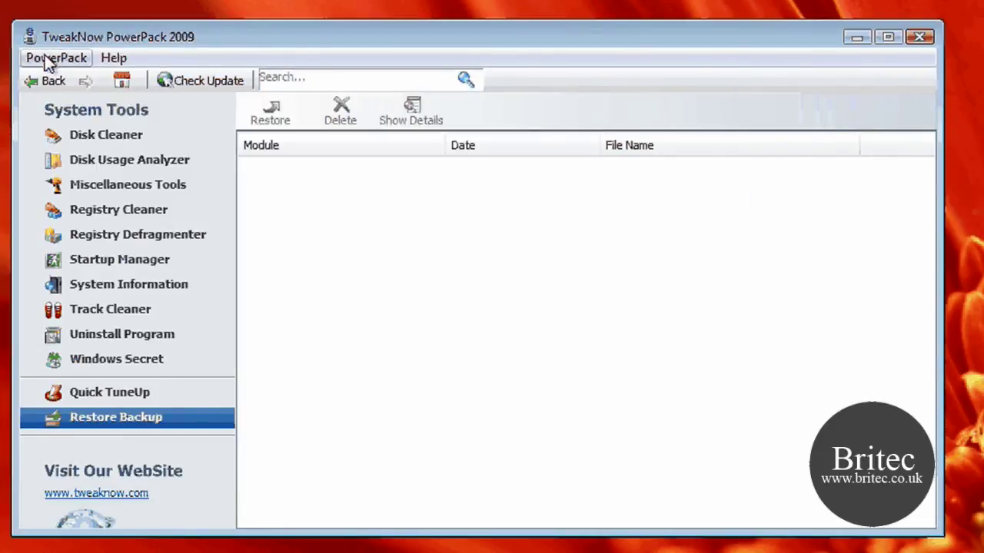
left_click(115, 60)
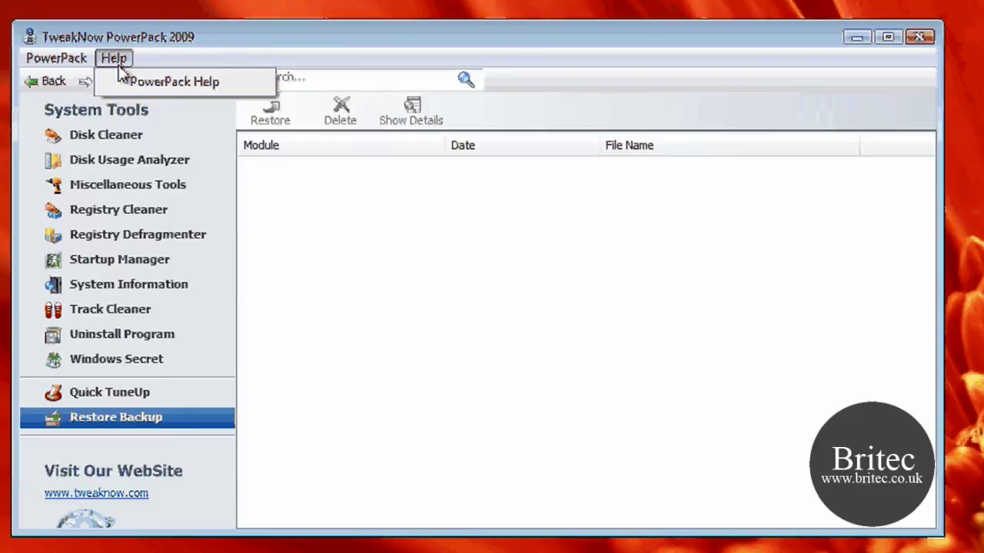
mouse_move(60, 60)
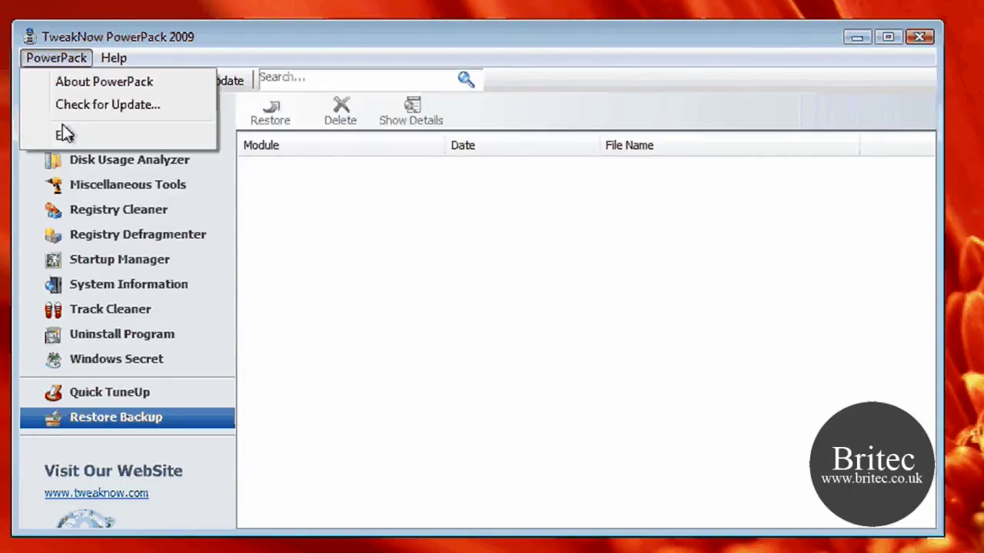
key("Escape")
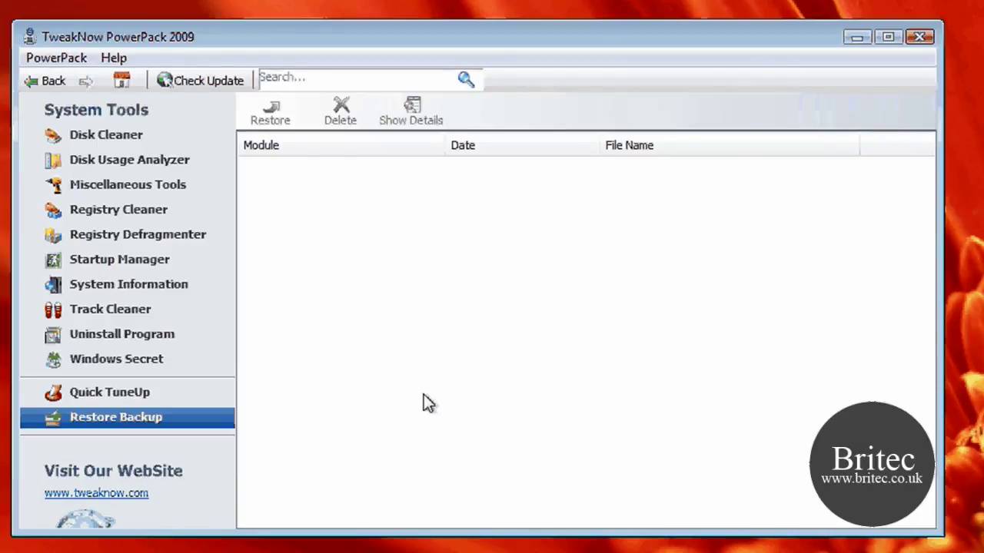